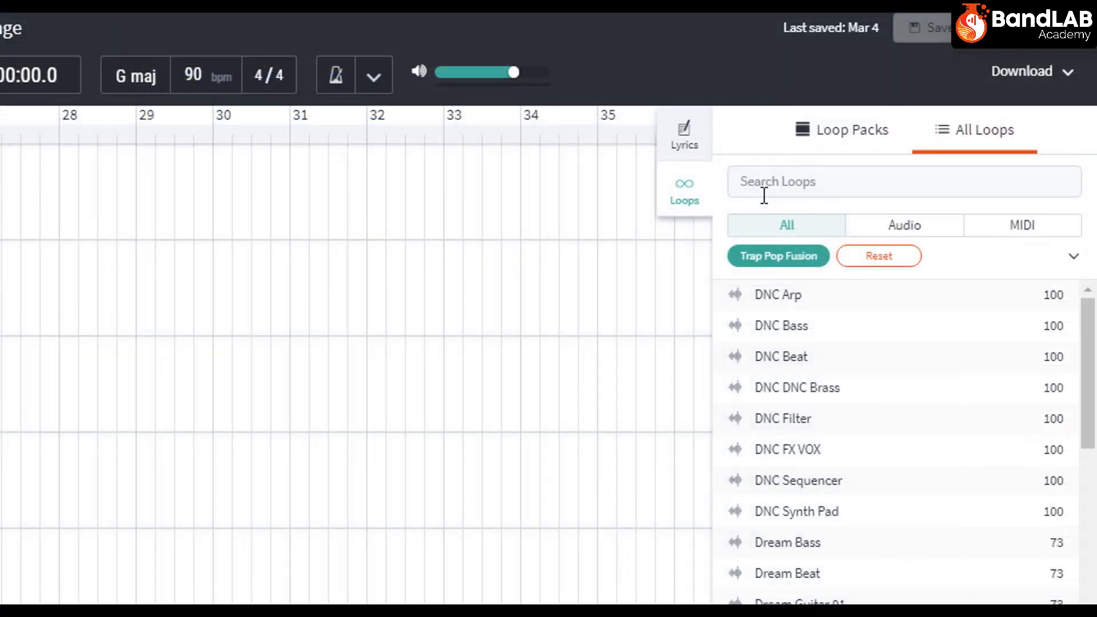
Search the Trap Pop Fusion loops for "beat", audition DNC Beat through East Beat 02, and place a beat loop on the Beat track at bar 25
left_click(772, 181)
type("beat")
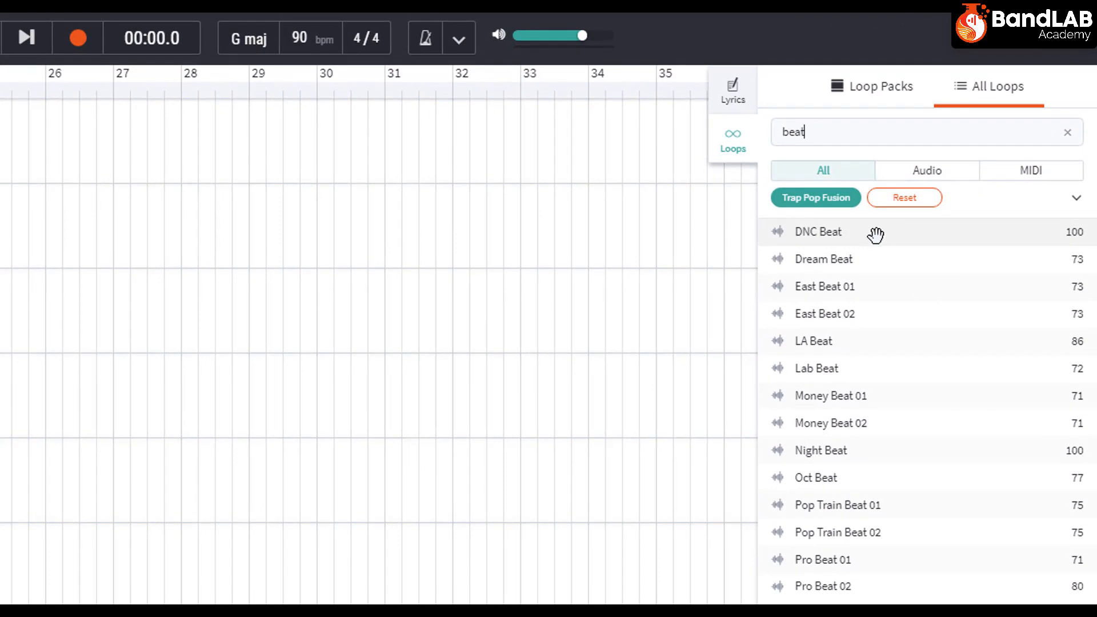
left_click(817, 231)
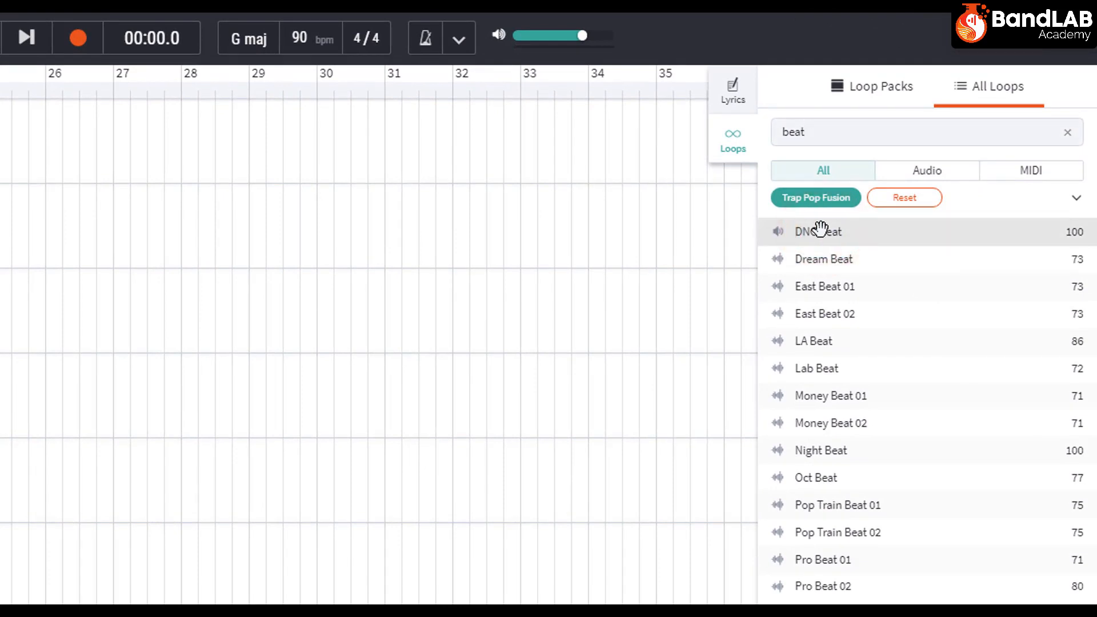
left_click(829, 258)
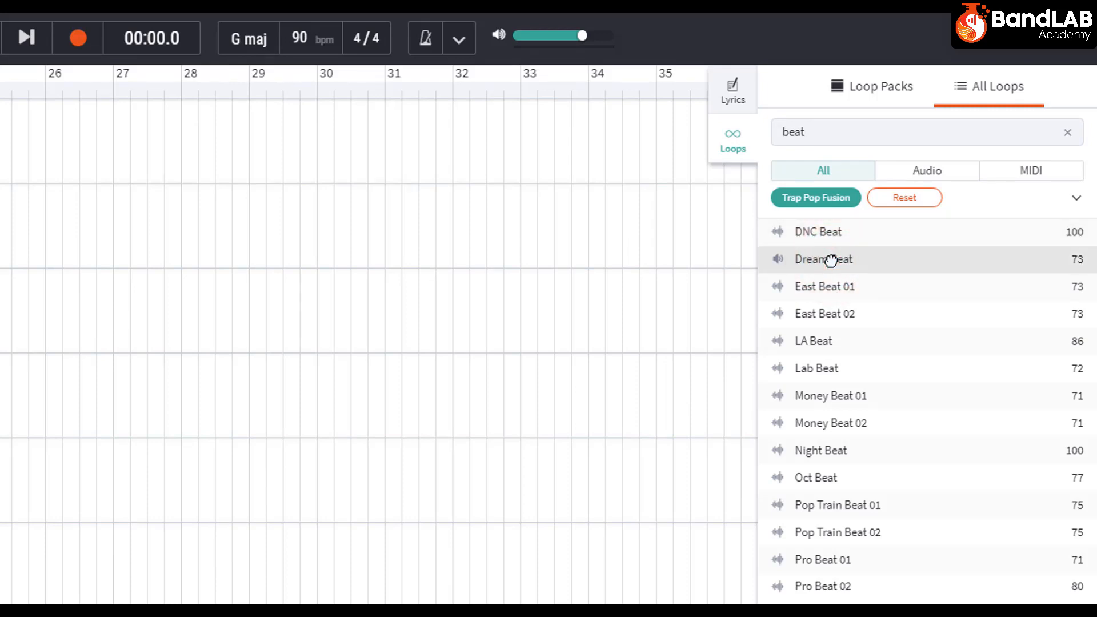
left_click(835, 288)
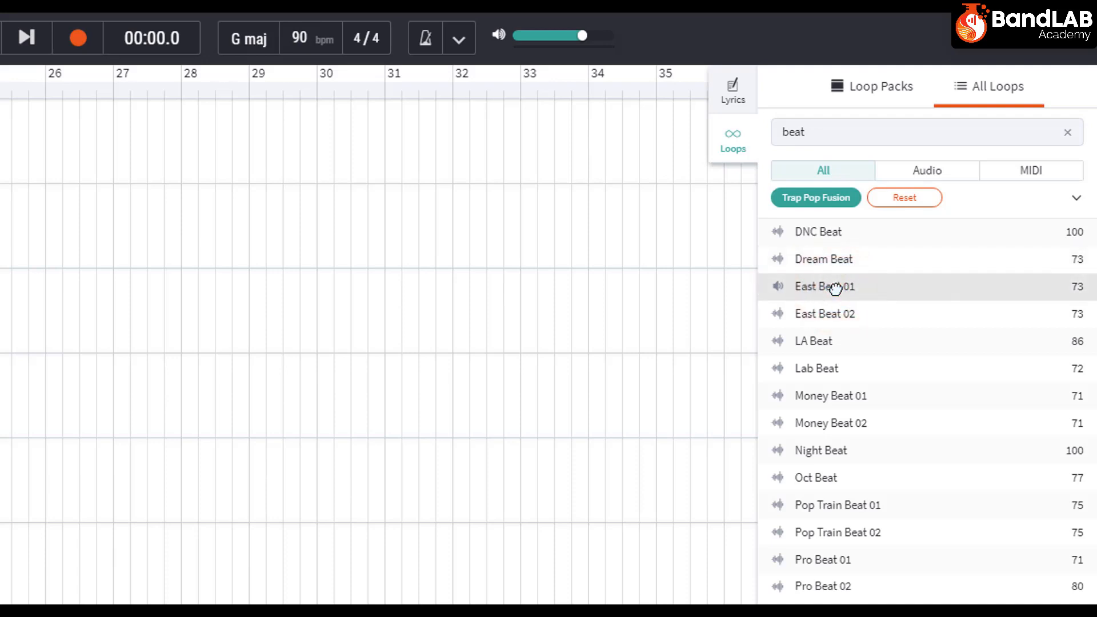
left_click(856, 312)
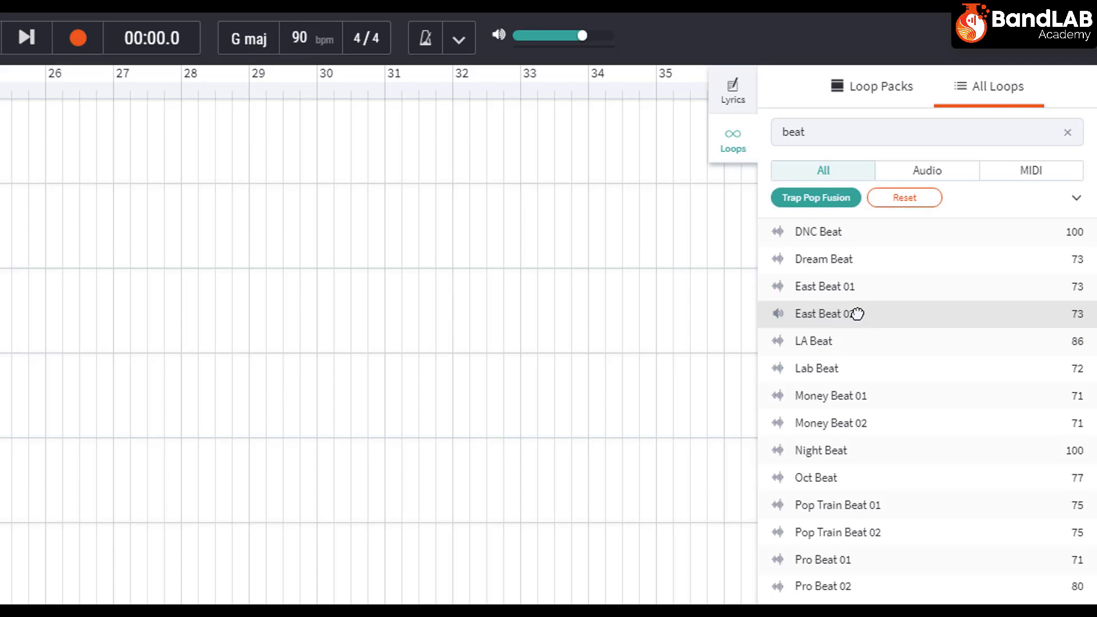
left_click(857, 313)
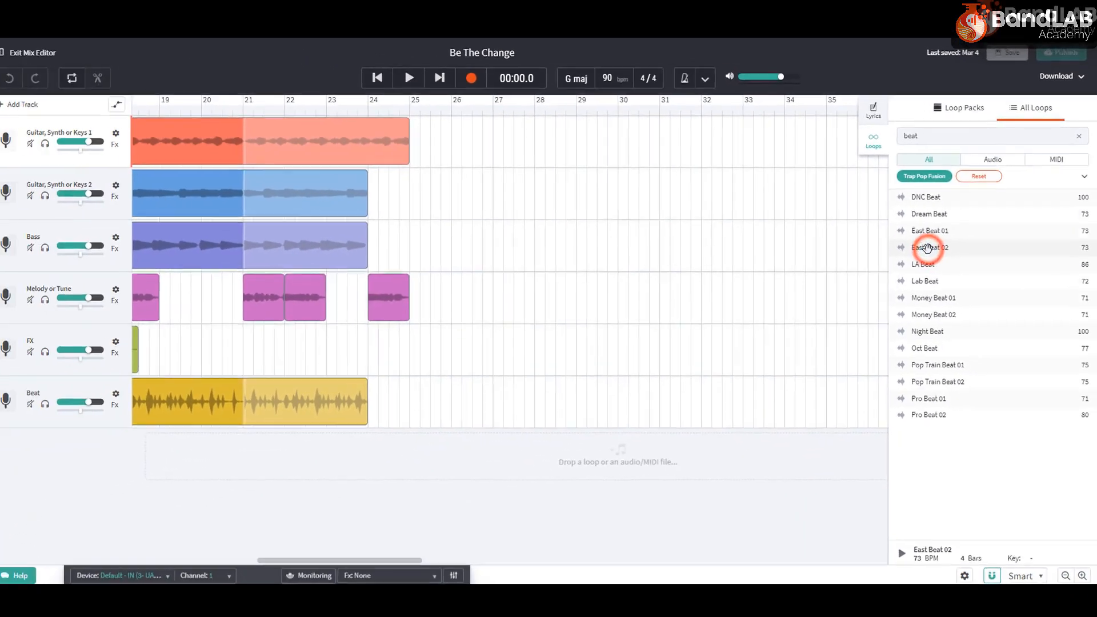
left_click_drag(925, 245, 429, 392)
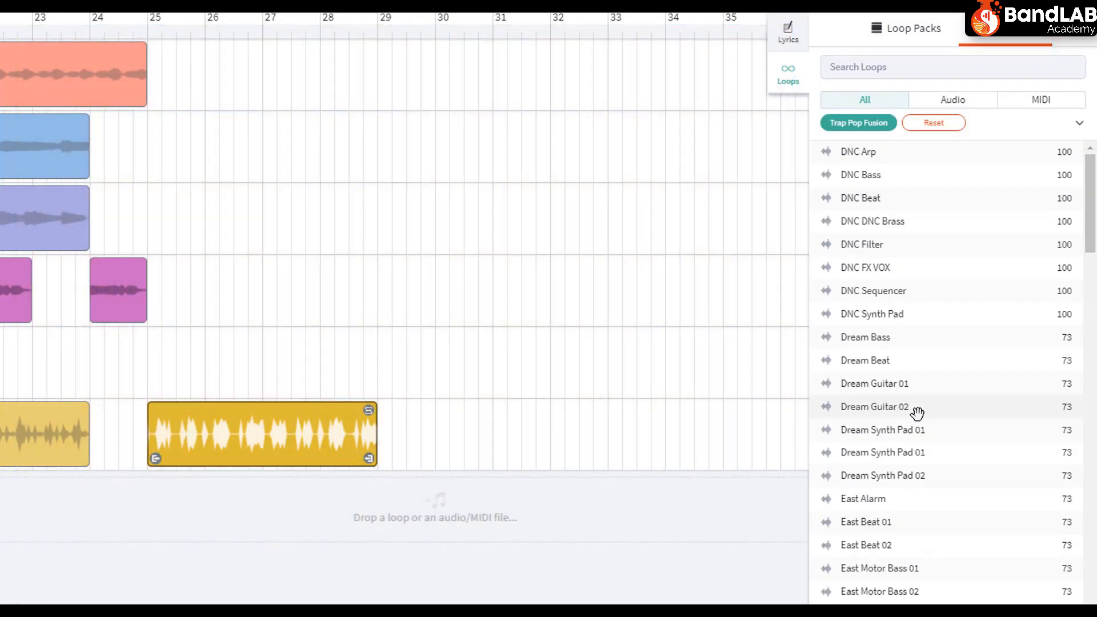
Audition DNC Synth Pad, DNC Sequencer, DNC DNC Brass and DNC Arp, and place DNC Arp on the Guitar, Synth or Keys 1 track at bar 25
left_click(879, 316)
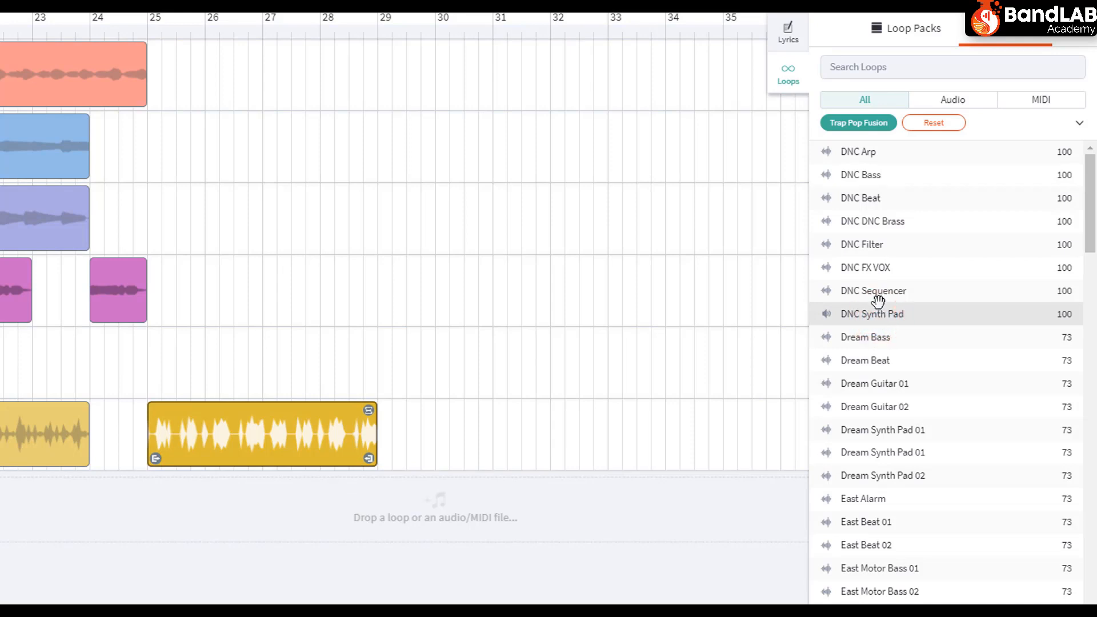
left_click(875, 292)
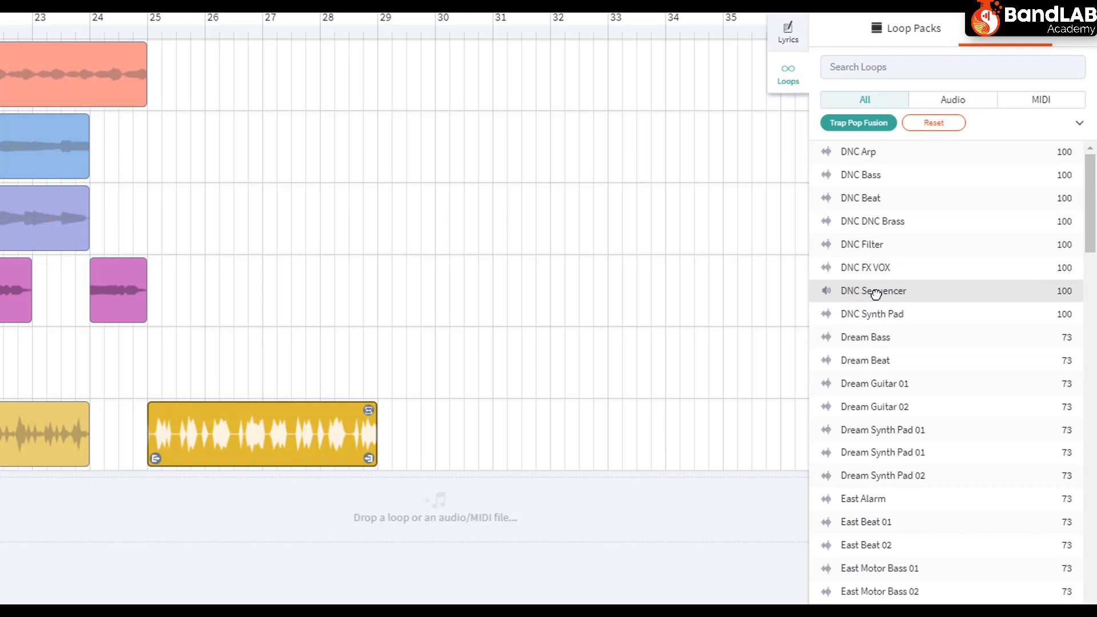
left_click(874, 219)
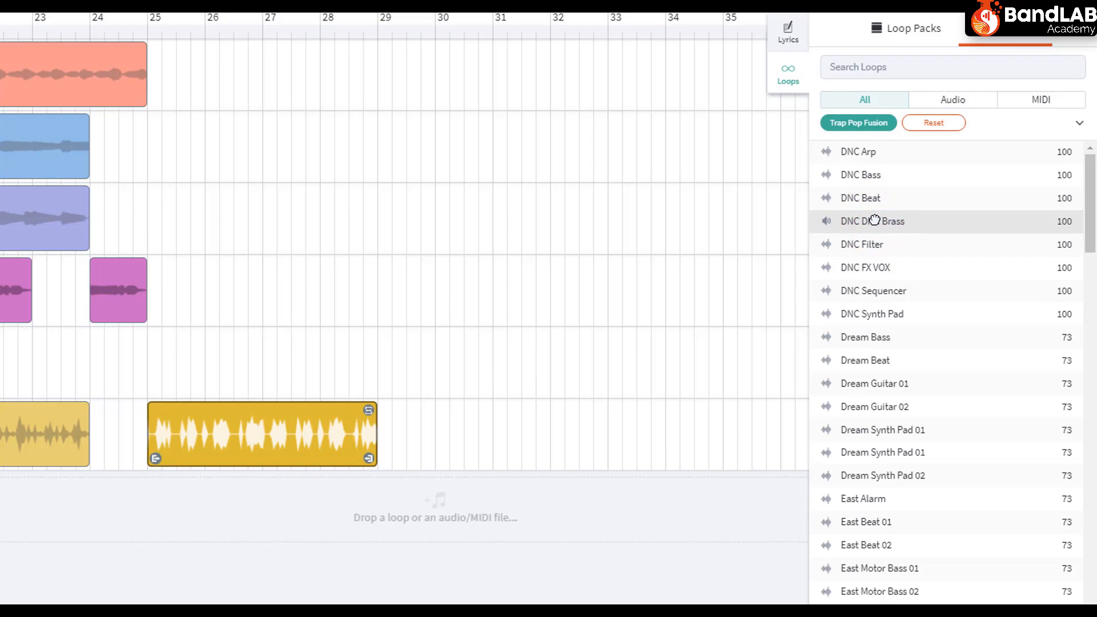
left_click(864, 152)
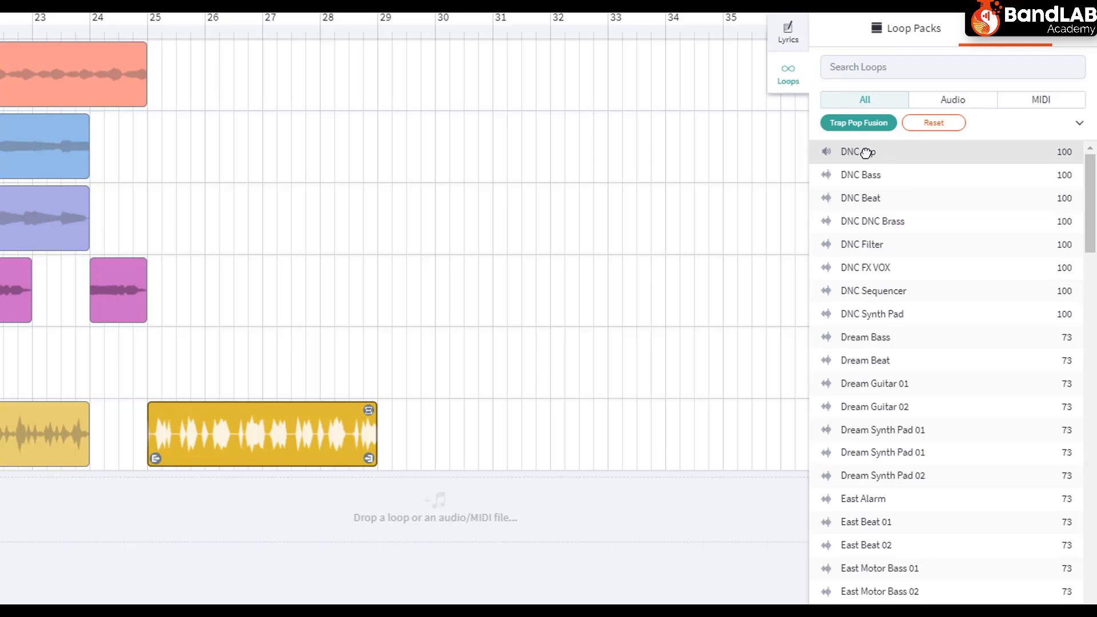
left_click(865, 152)
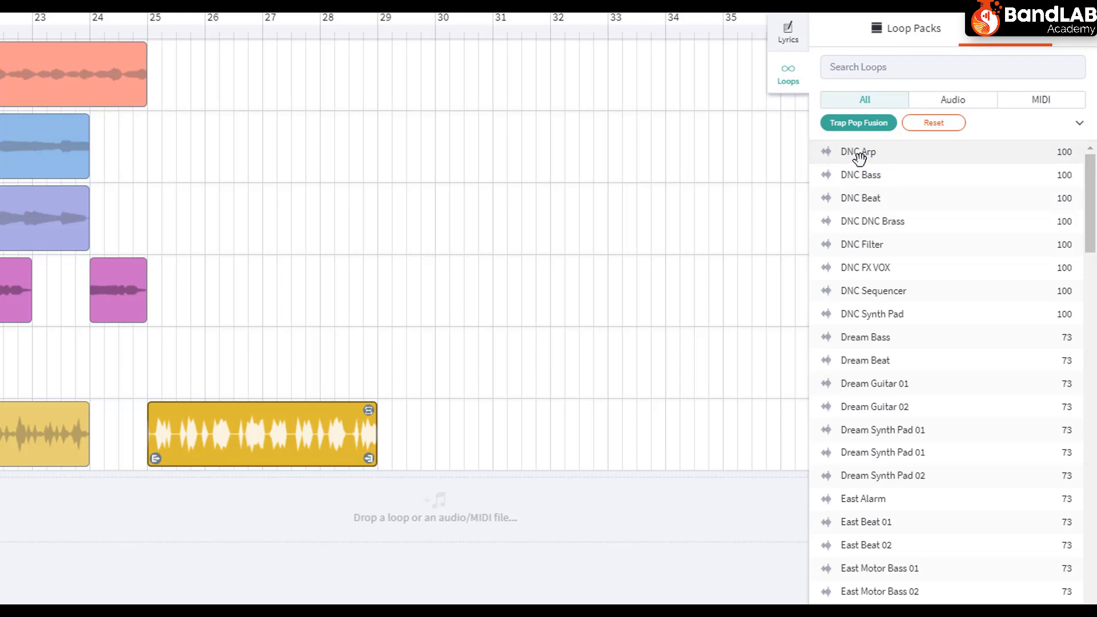
left_click_drag(860, 157, 727, 172)
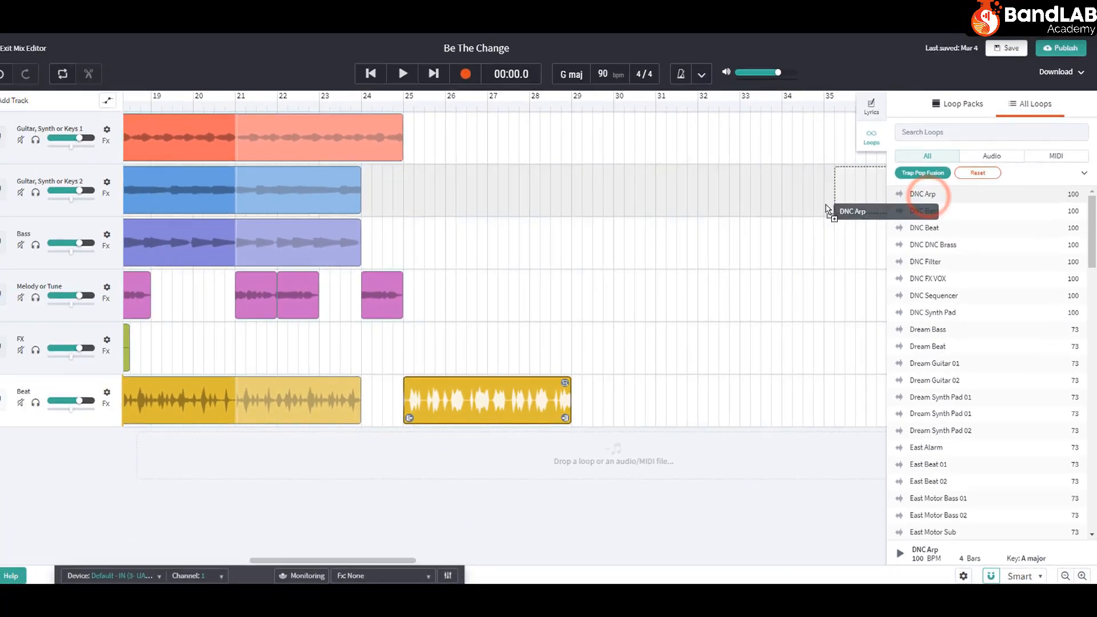
left_click_drag(826, 209, 436, 154)
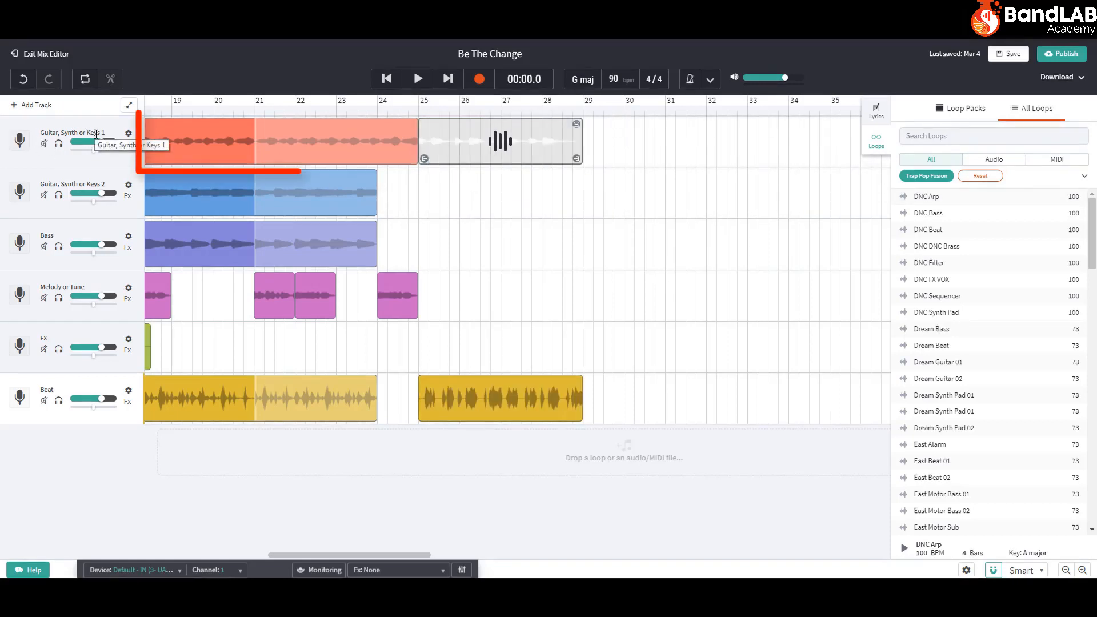
Play back the new beat and synth loops from bar 25 to the end of the section
left_click(420, 106)
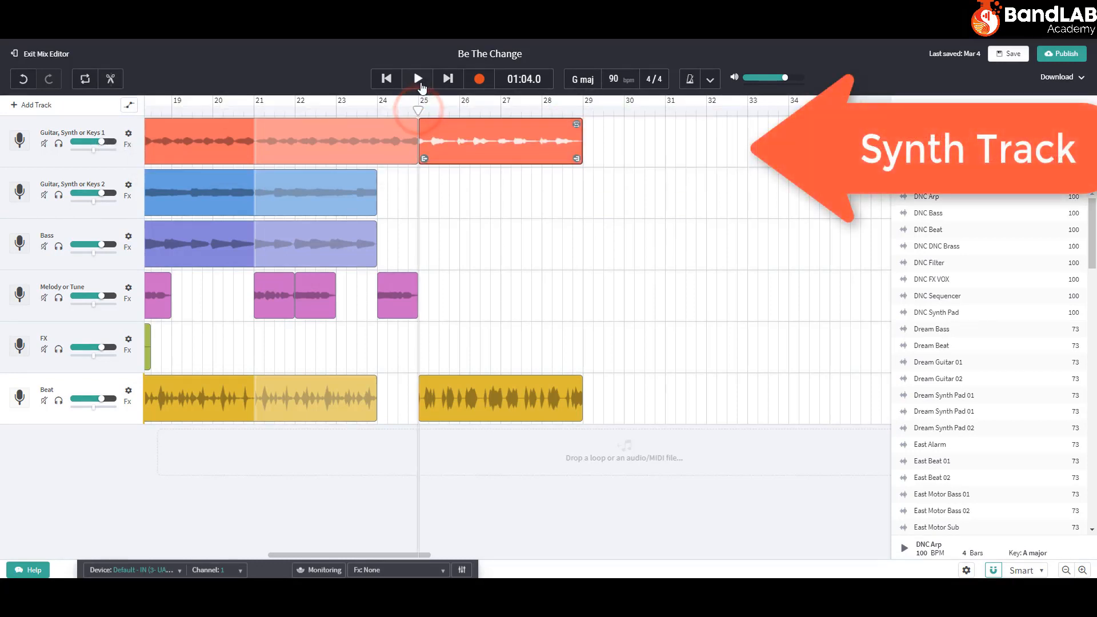
left_click(418, 78)
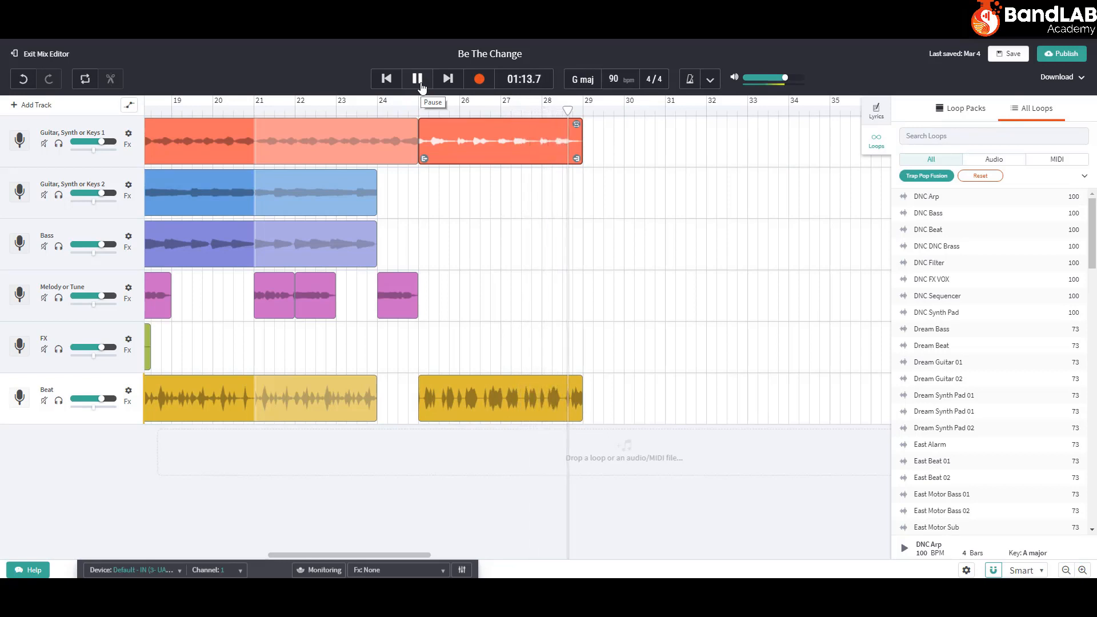
left_click(417, 78)
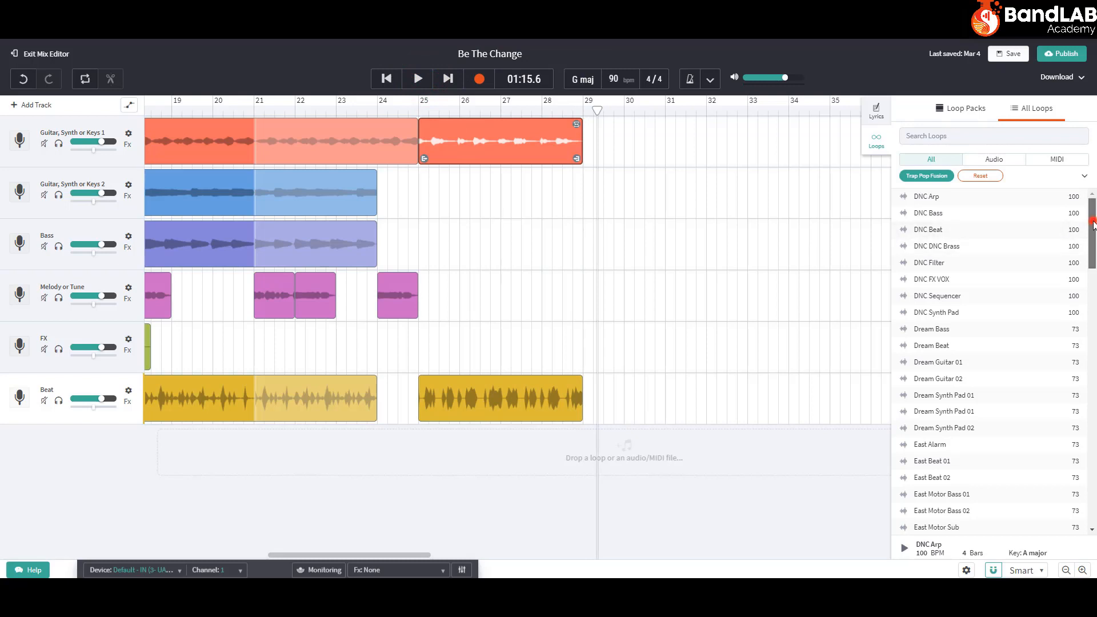
Search the Trap Pop Fusion loops for "fx" and audition the FX loops from Oct FX up to DNC FX VOX
mouse_move(1092, 227)
left_mouse_down()
mouse_move(1092, 248)
mouse_move(1091, 207)
left_mouse_up()
left_click(947, 137)
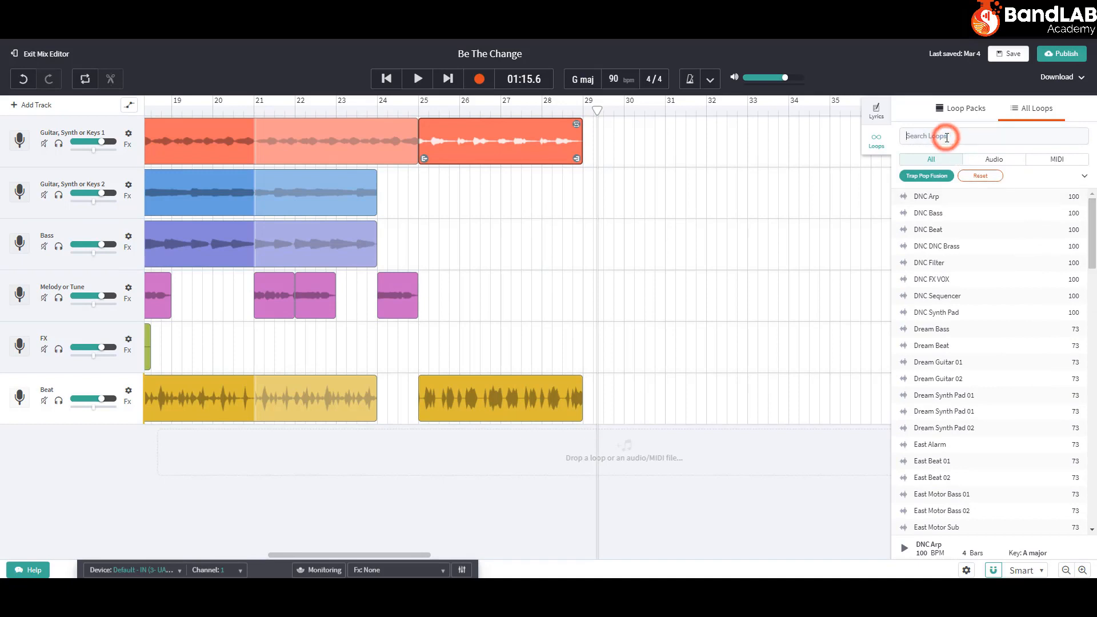
type("fx")
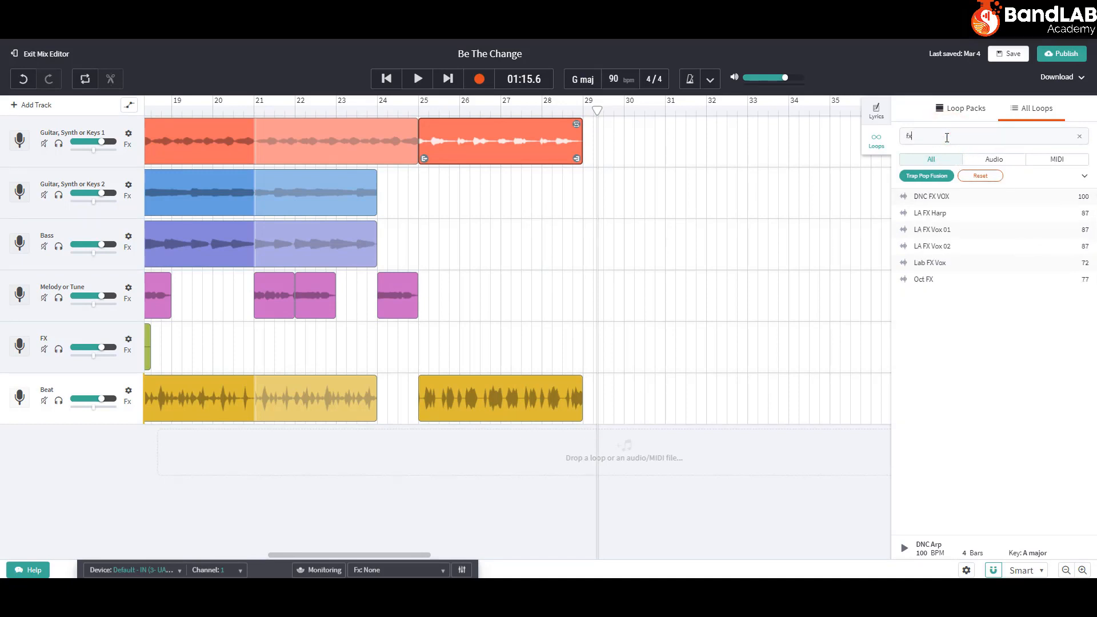
left_click(929, 278)
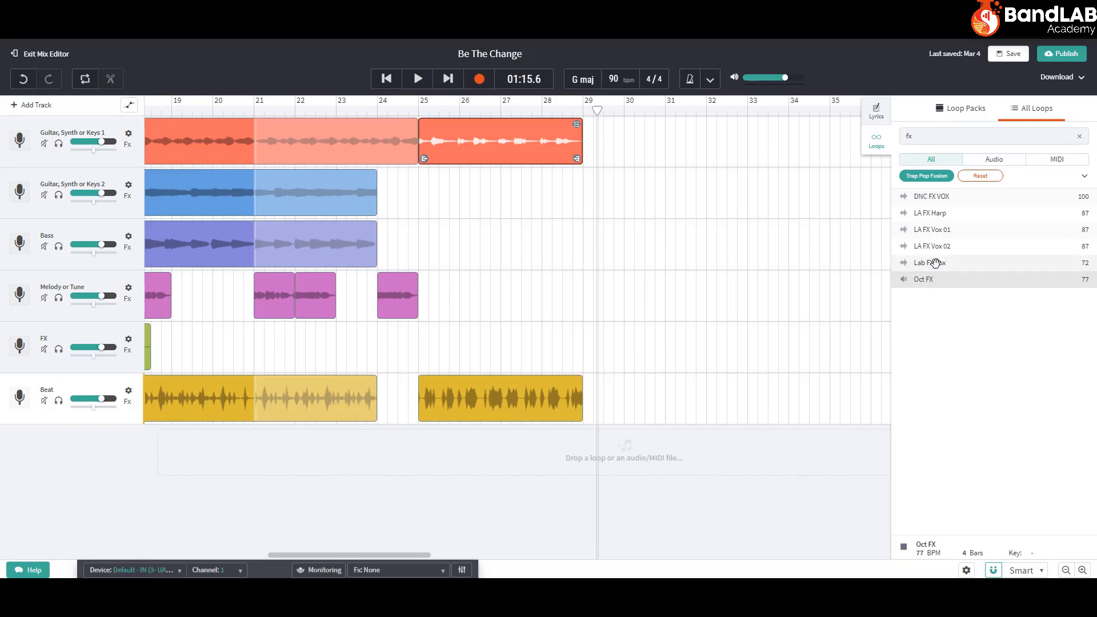
left_click(934, 263)
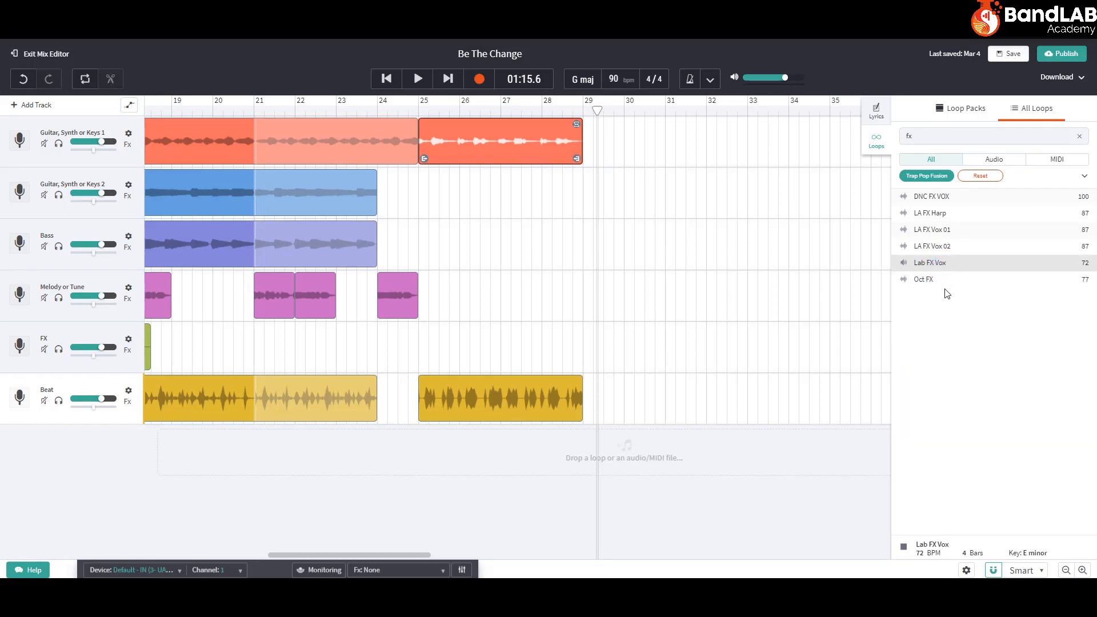
left_click(936, 249)
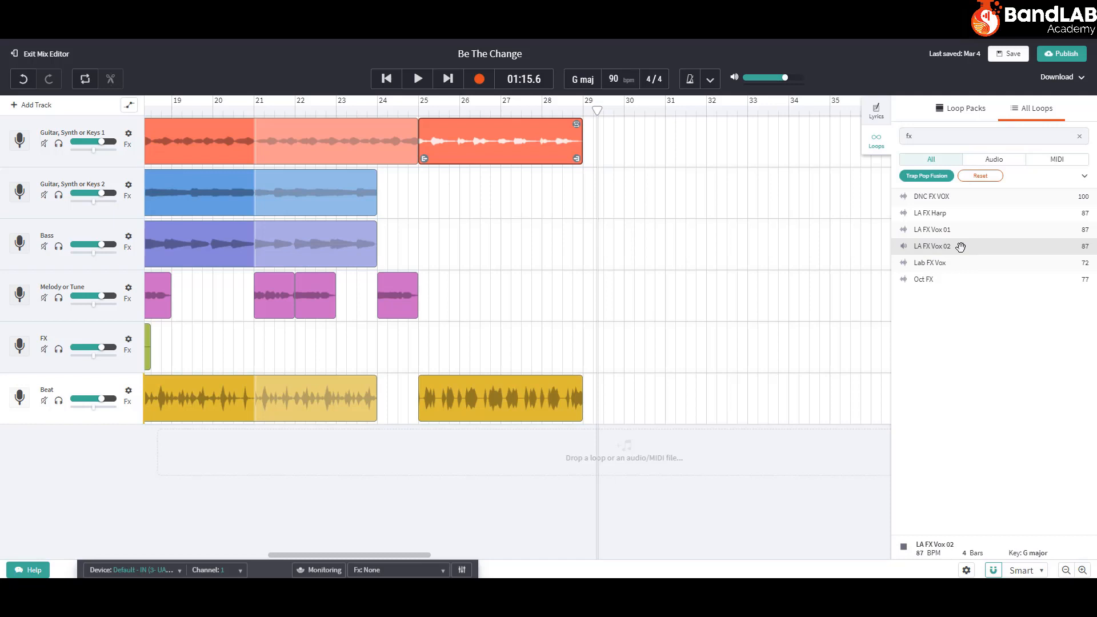
left_click(942, 230)
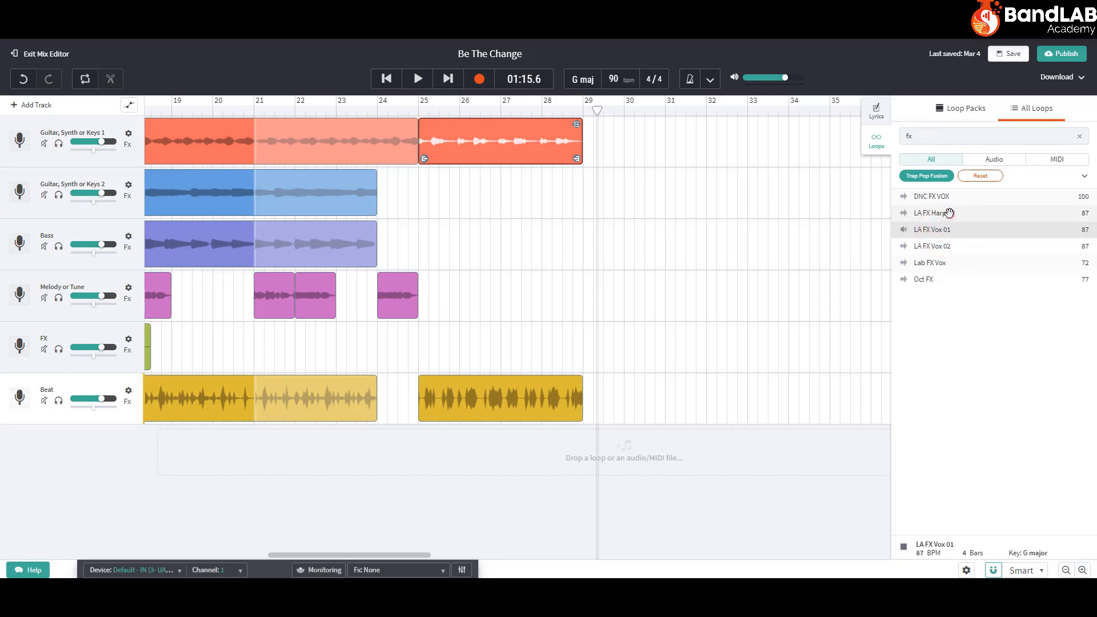
left_click(949, 213)
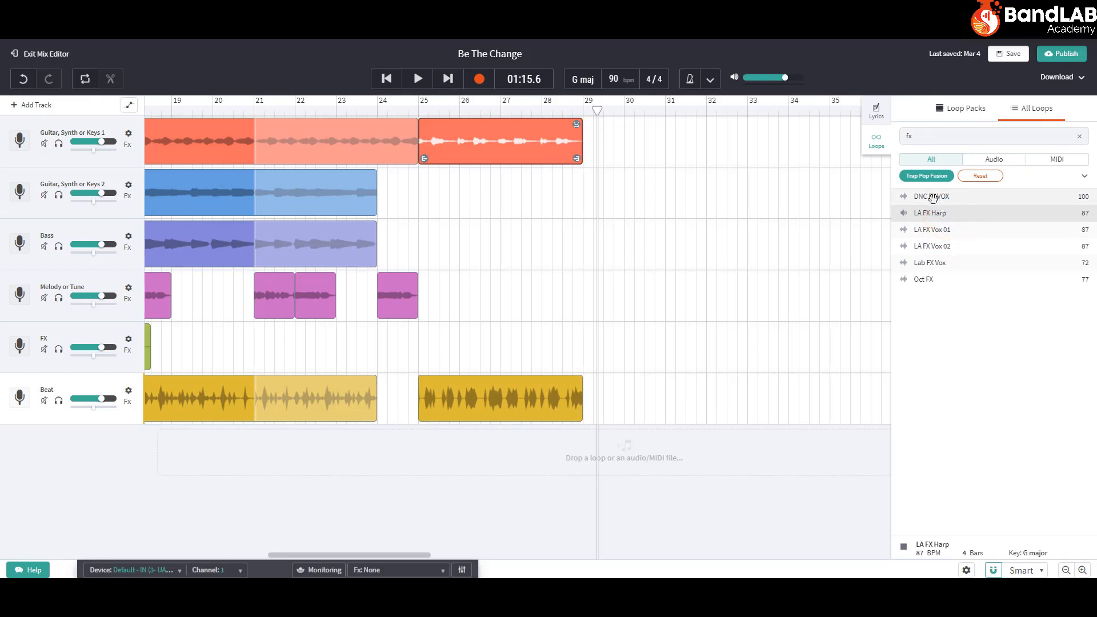
left_click(931, 196)
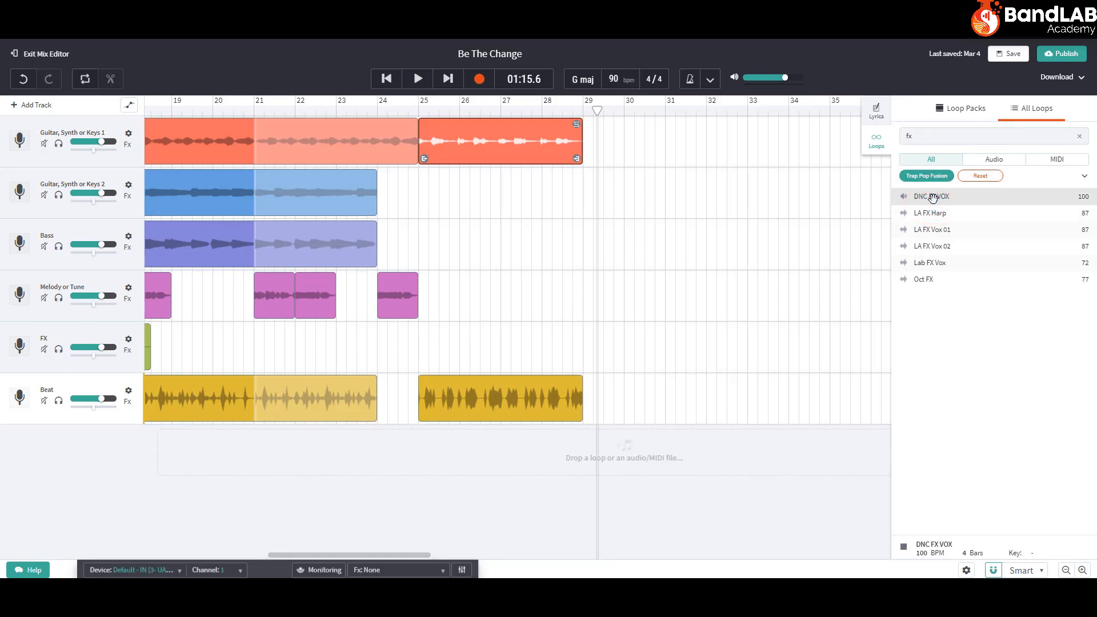
left_click(932, 198)
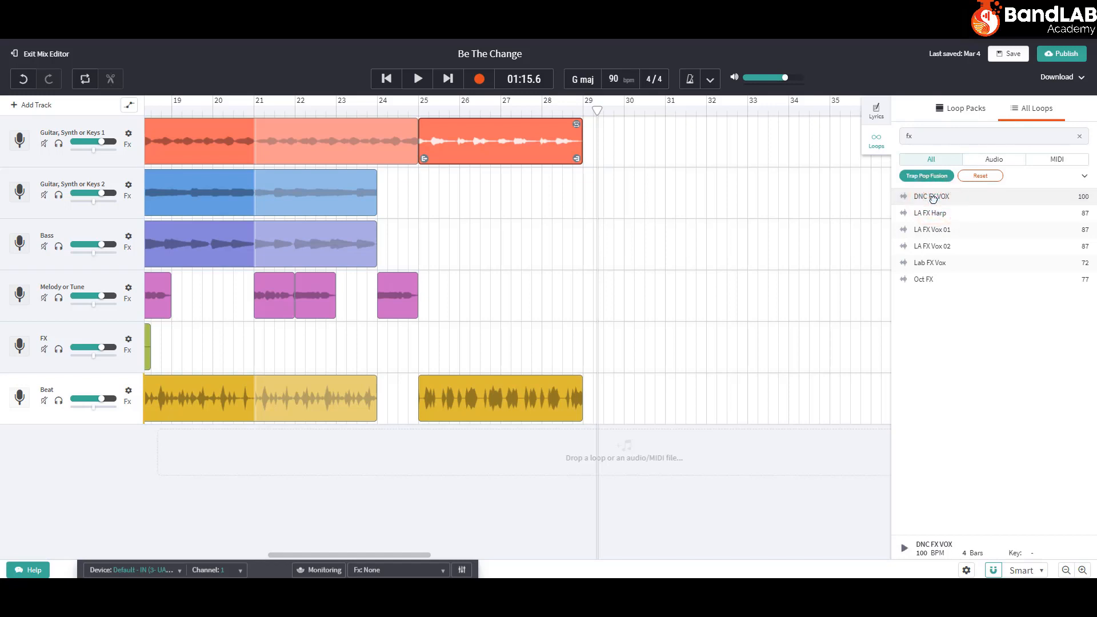
Place the DNC FX VOX loop on the FX track and align its start with bar 25
left_click_drag(932, 197, 432, 356)
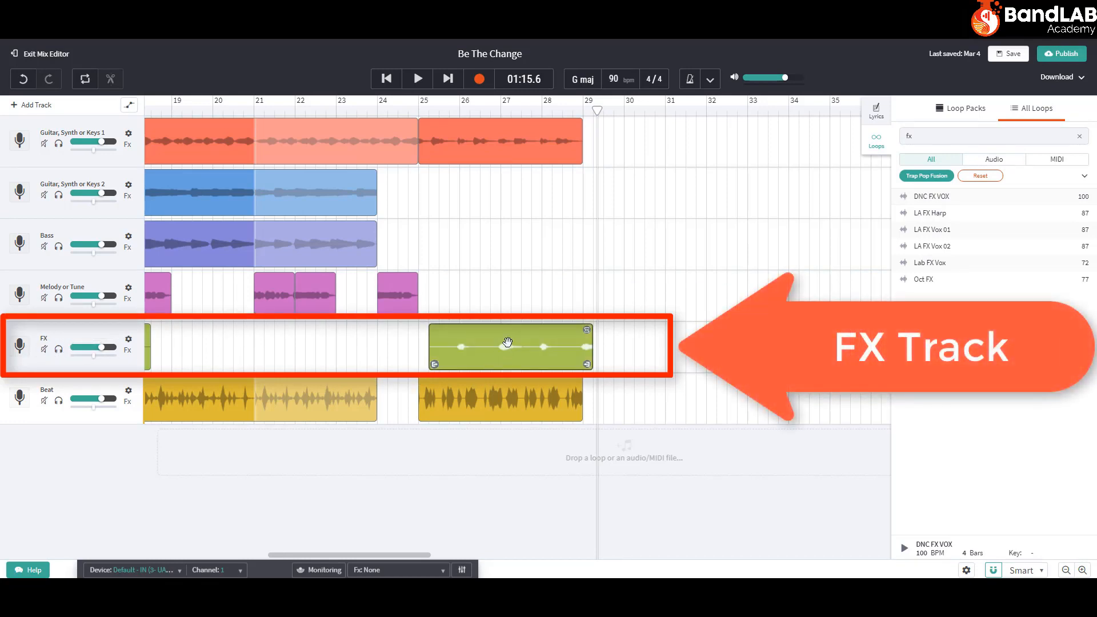
left_click(516, 336)
left_click_drag(514, 335, 512, 336)
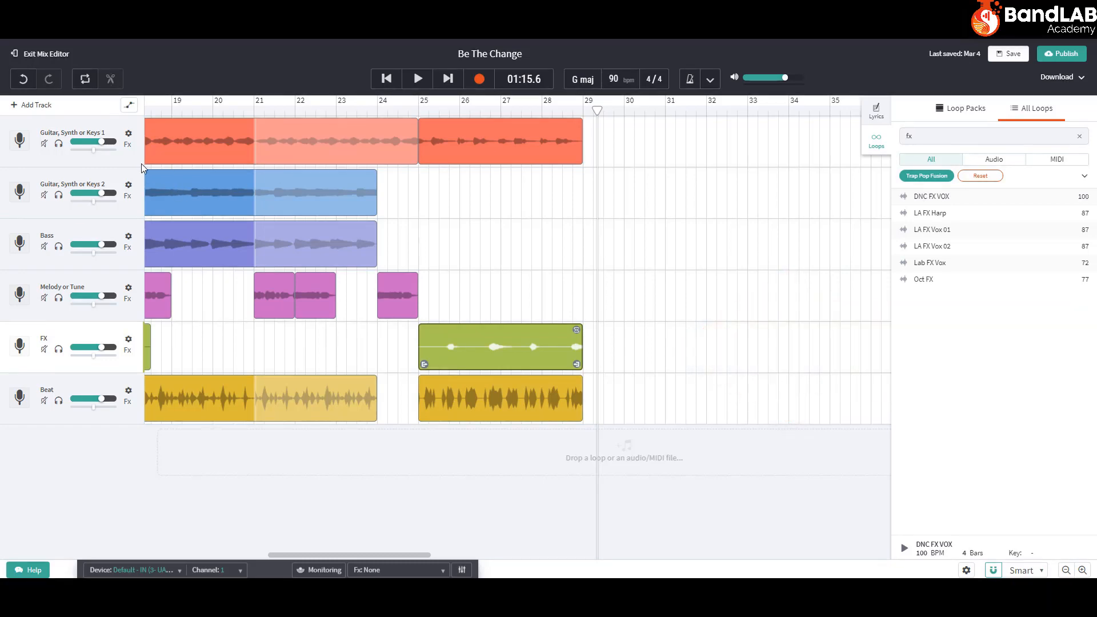
Play back the section from bar 25 with the FX loop added
left_click(420, 111)
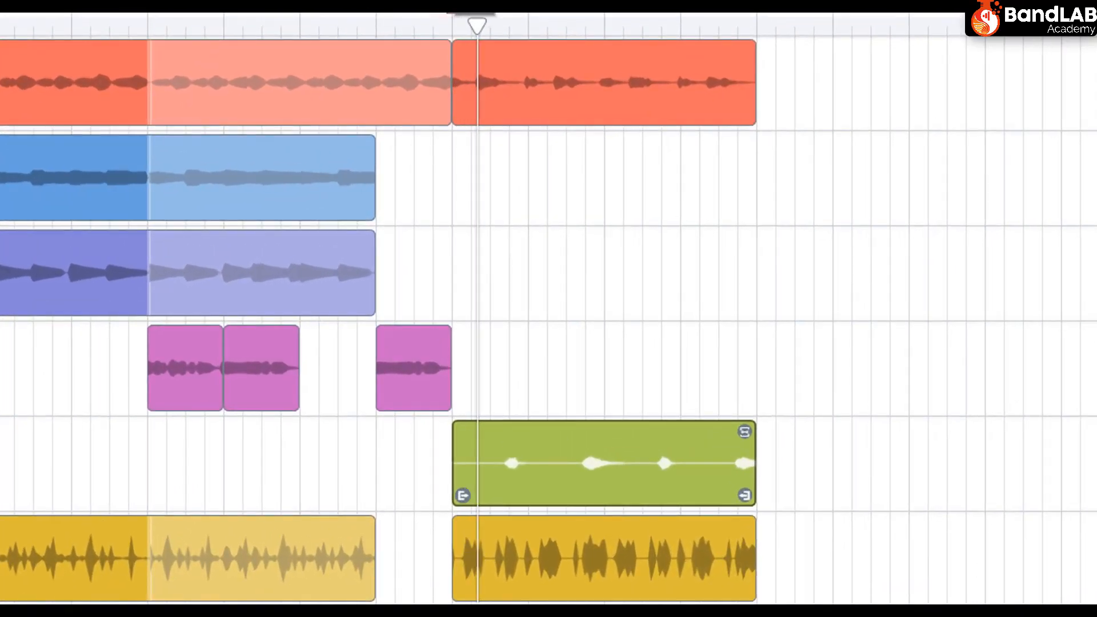